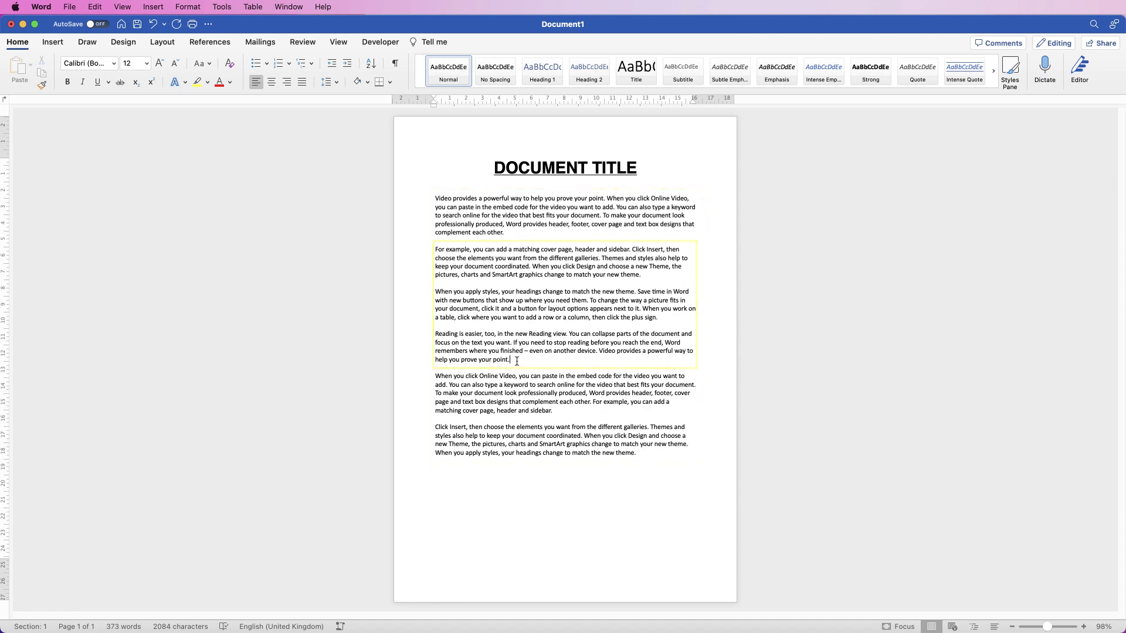
Step: Split the three middle paragraphs into two columns, then switch to the Left column layout
drag(516, 361, 437, 253)
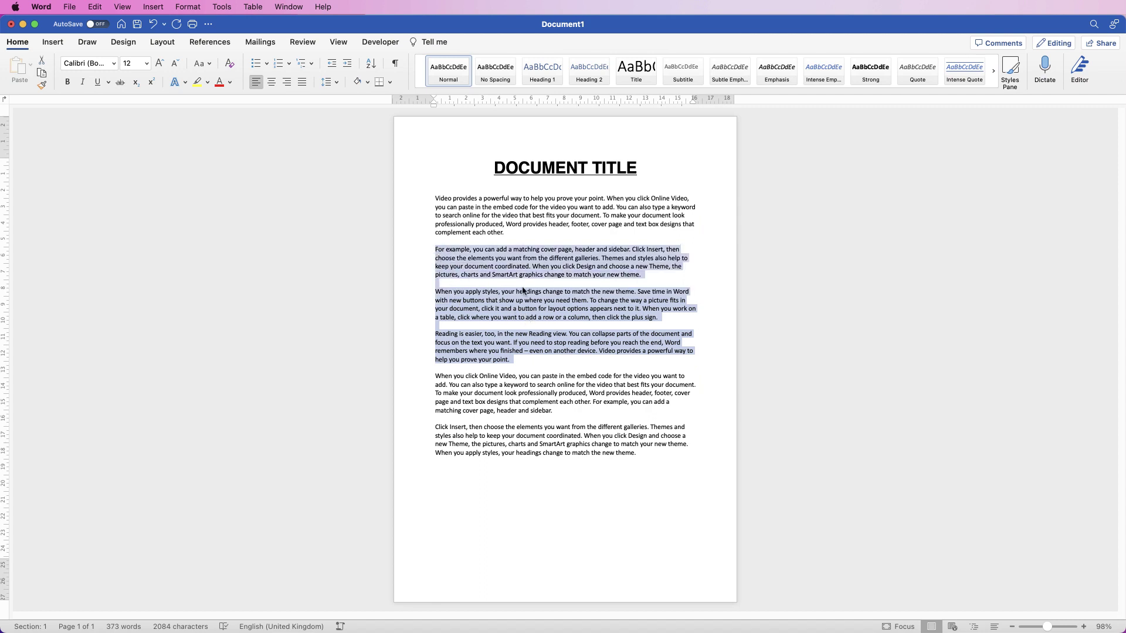
click(162, 42)
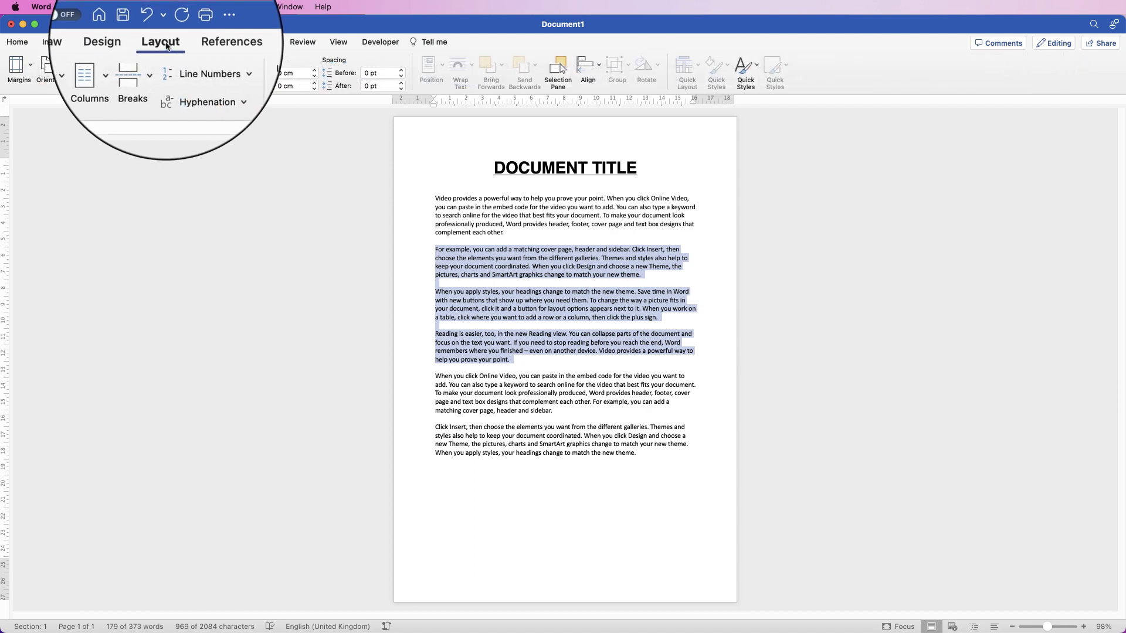
click(125, 67)
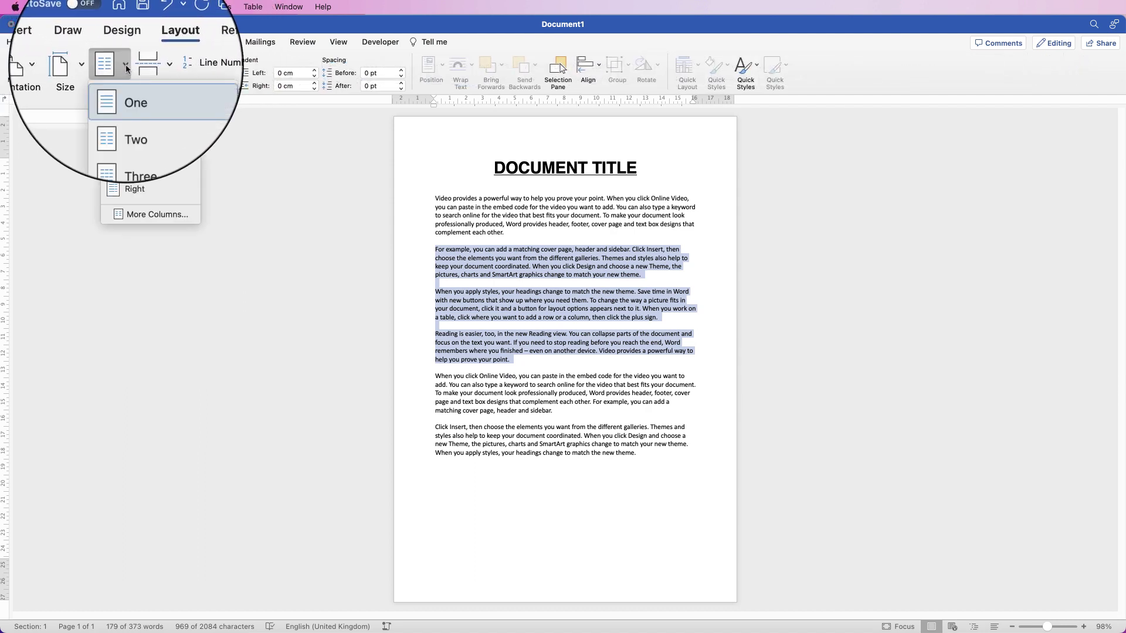
click(130, 115)
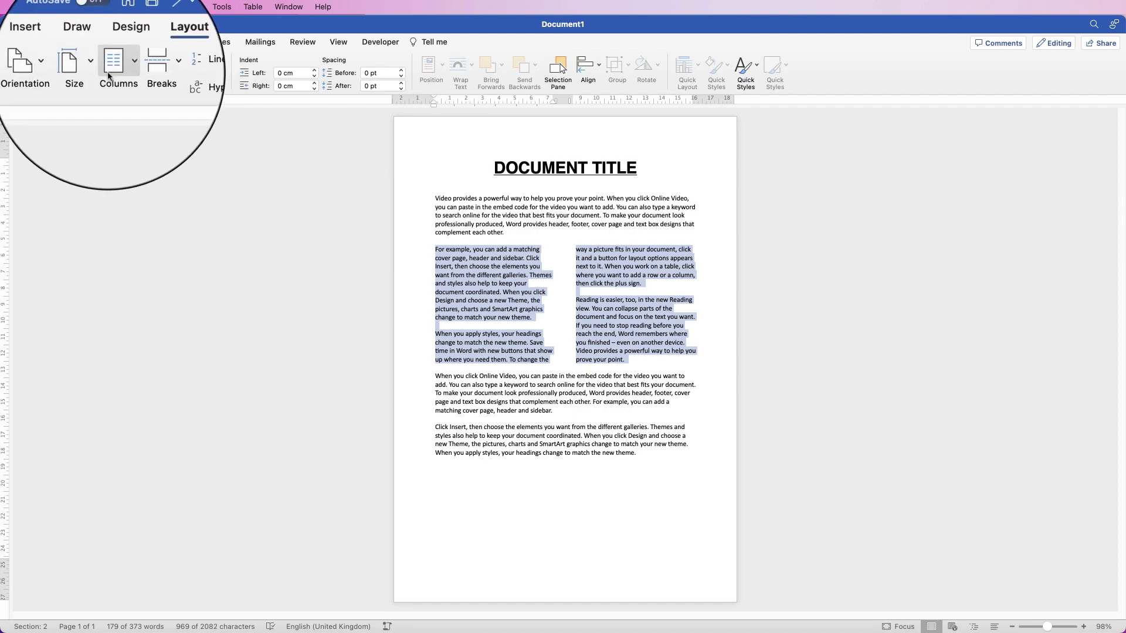
click(124, 65)
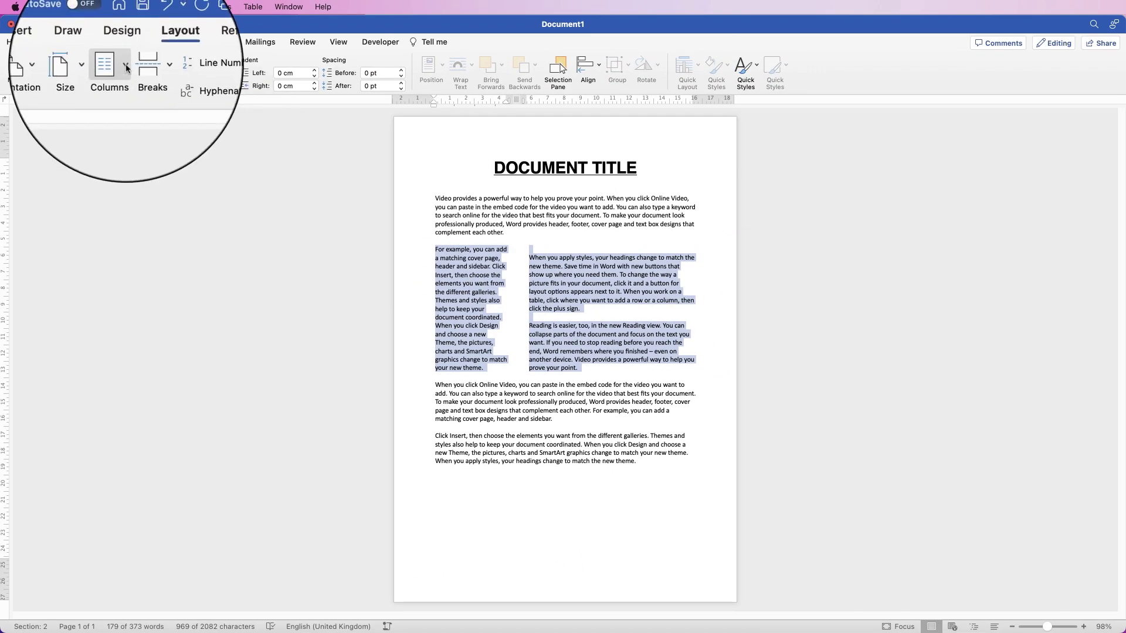
Step: Set column 1's width to 6 cm in the More Columns dialog
click(123, 61)
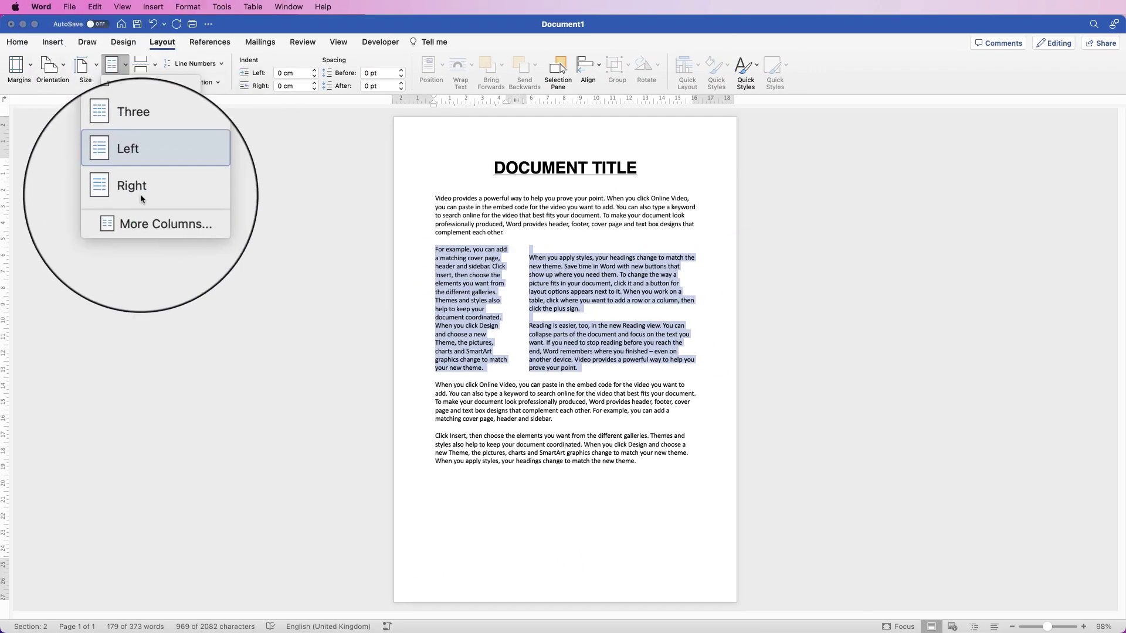
click(147, 217)
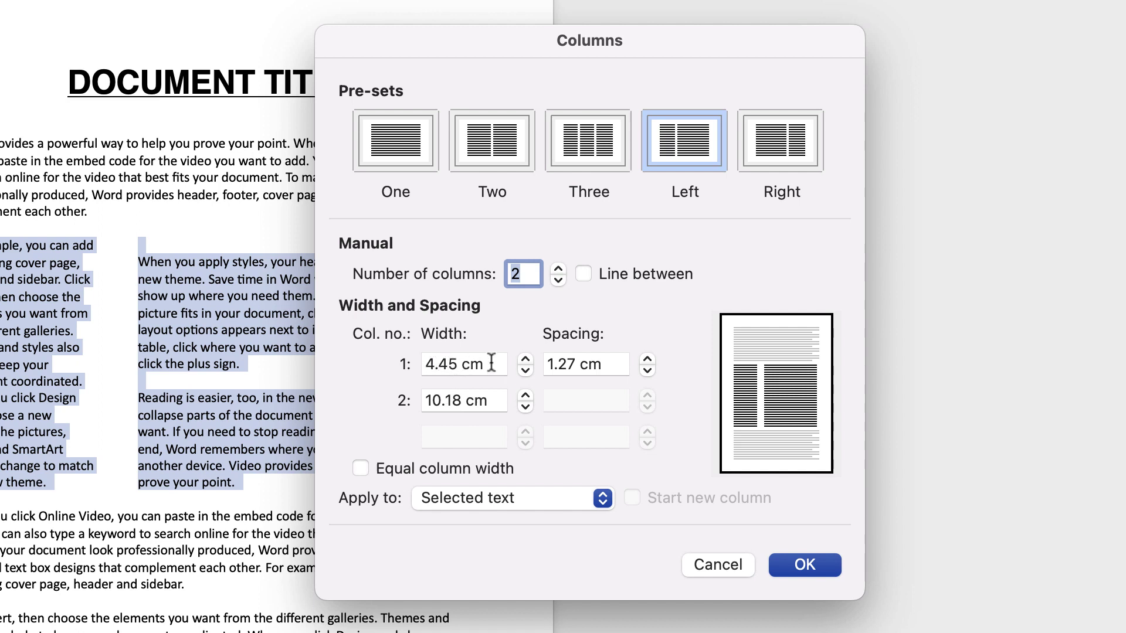
drag(486, 364, 414, 367)
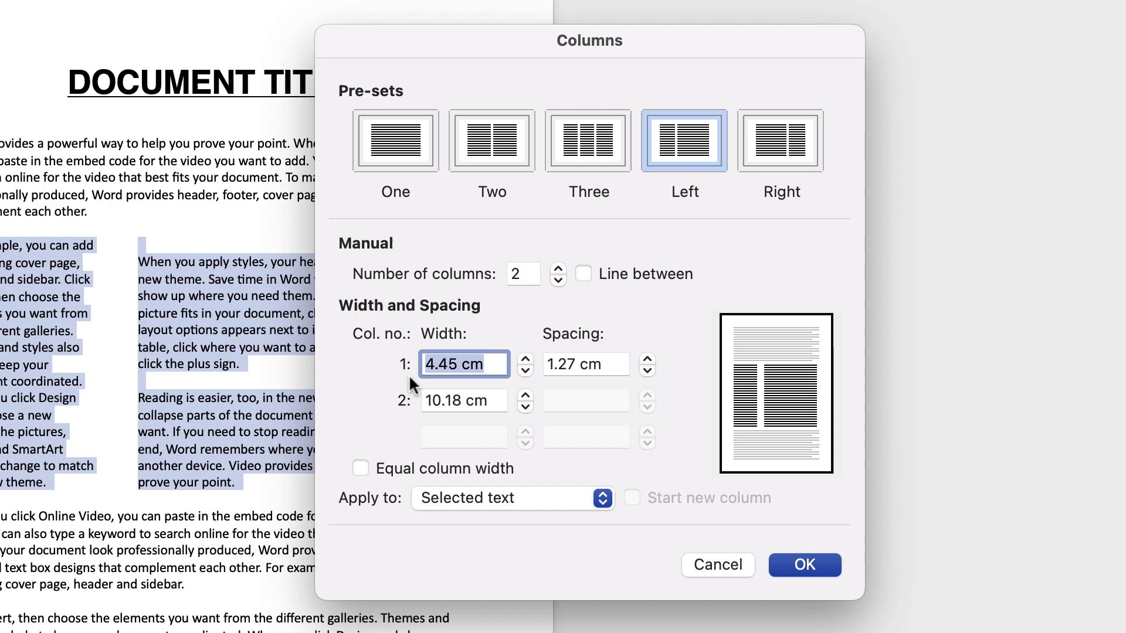
text(6)
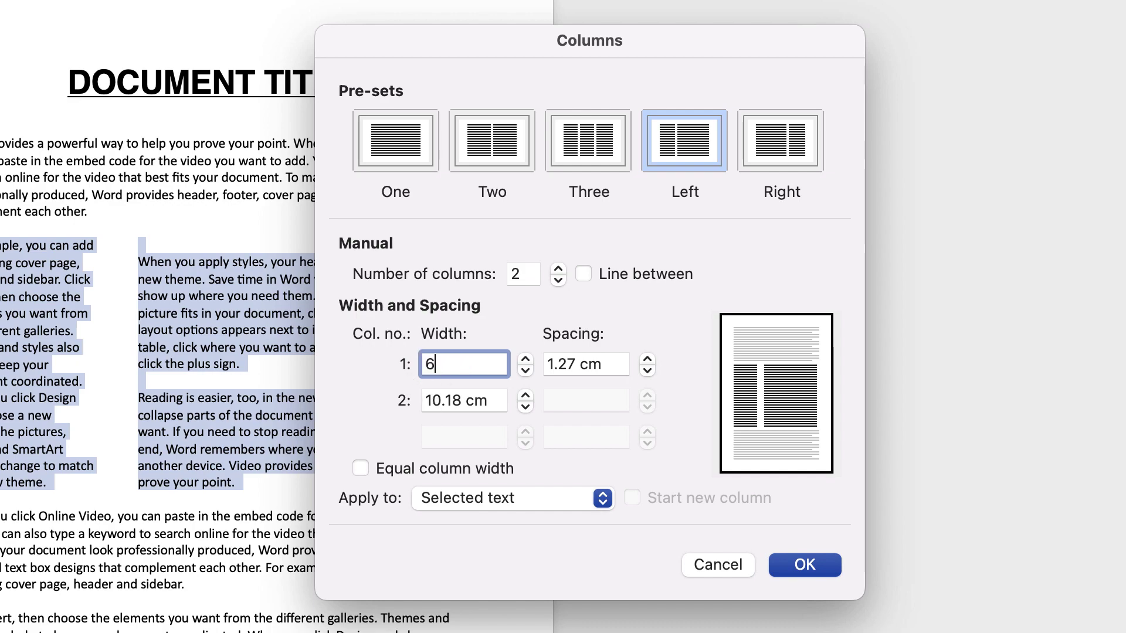
key(Return)
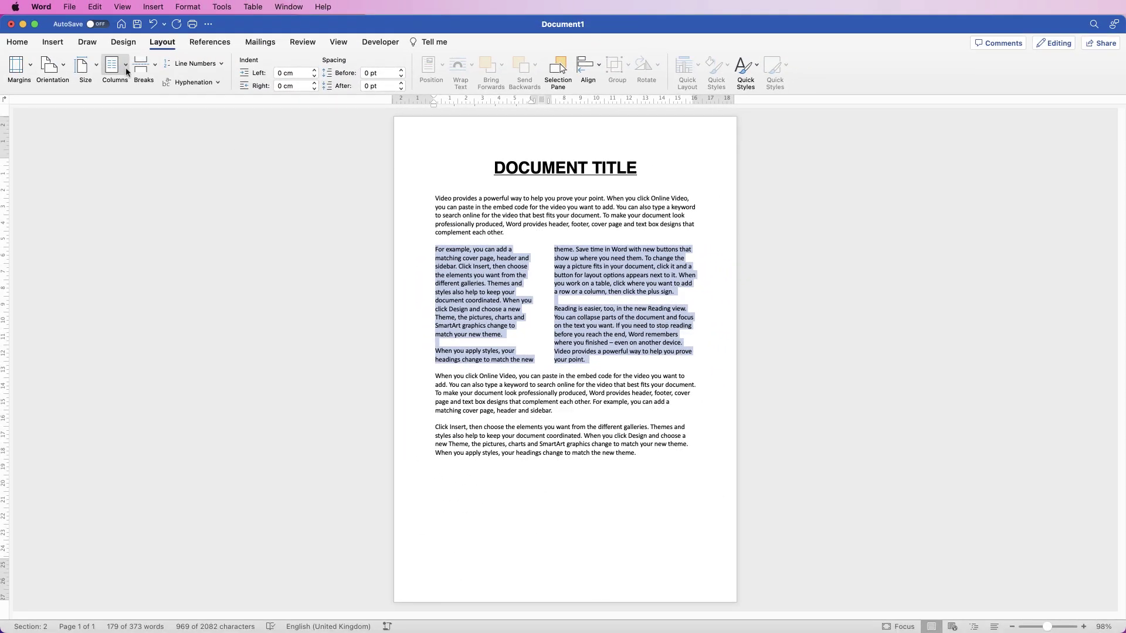
Step: Choose the Three columns preset and raise the column width to 4.7 cm
click(127, 70)
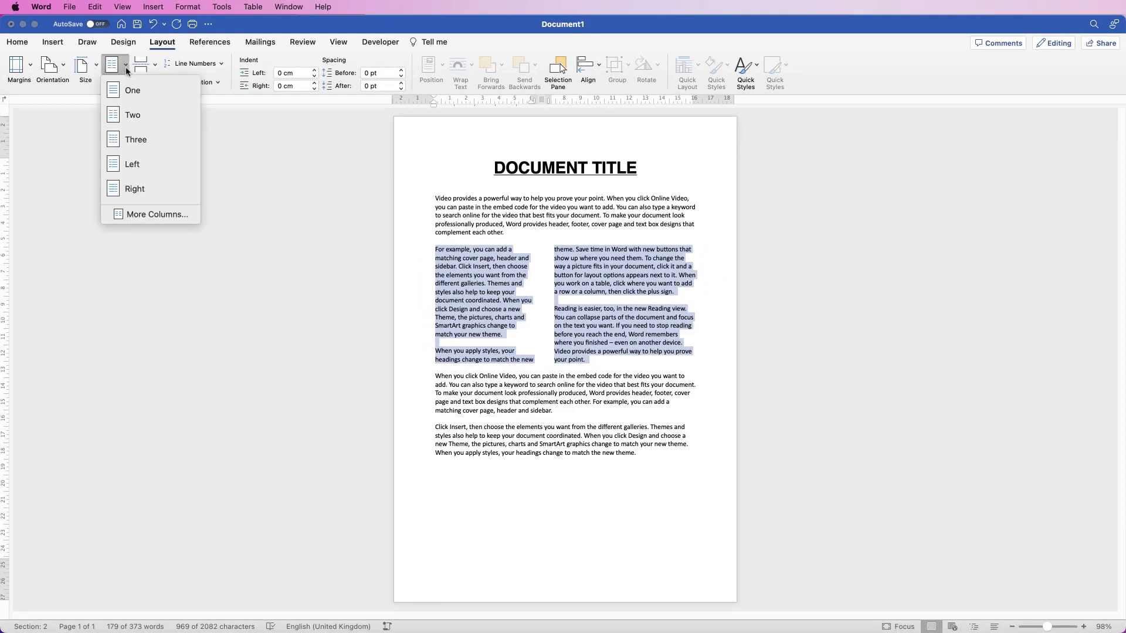
click(146, 213)
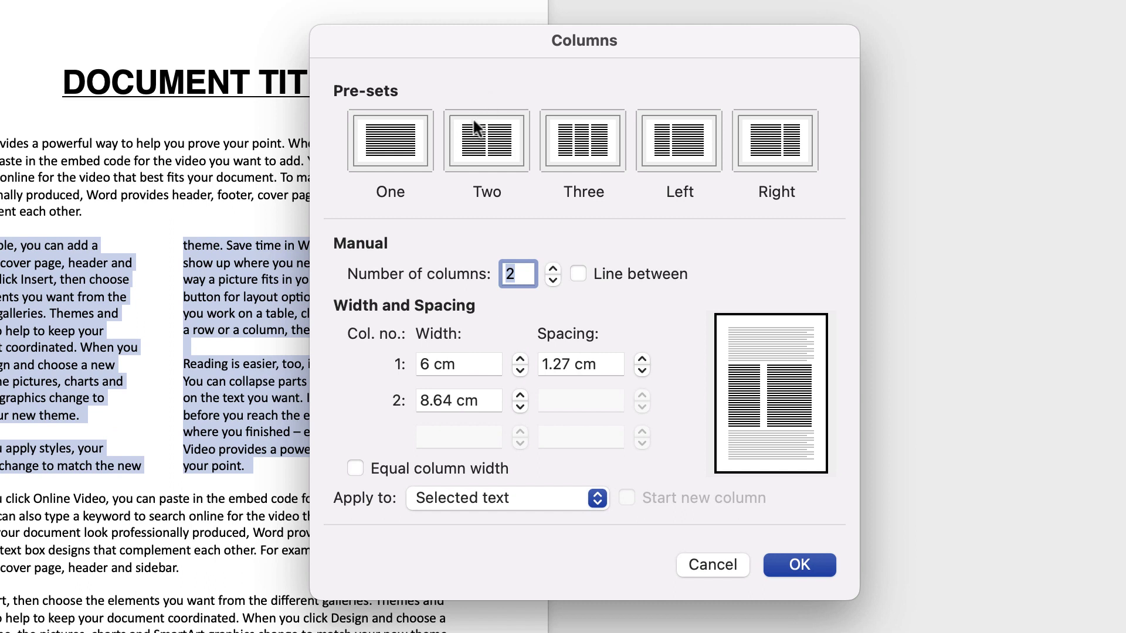
click(583, 141)
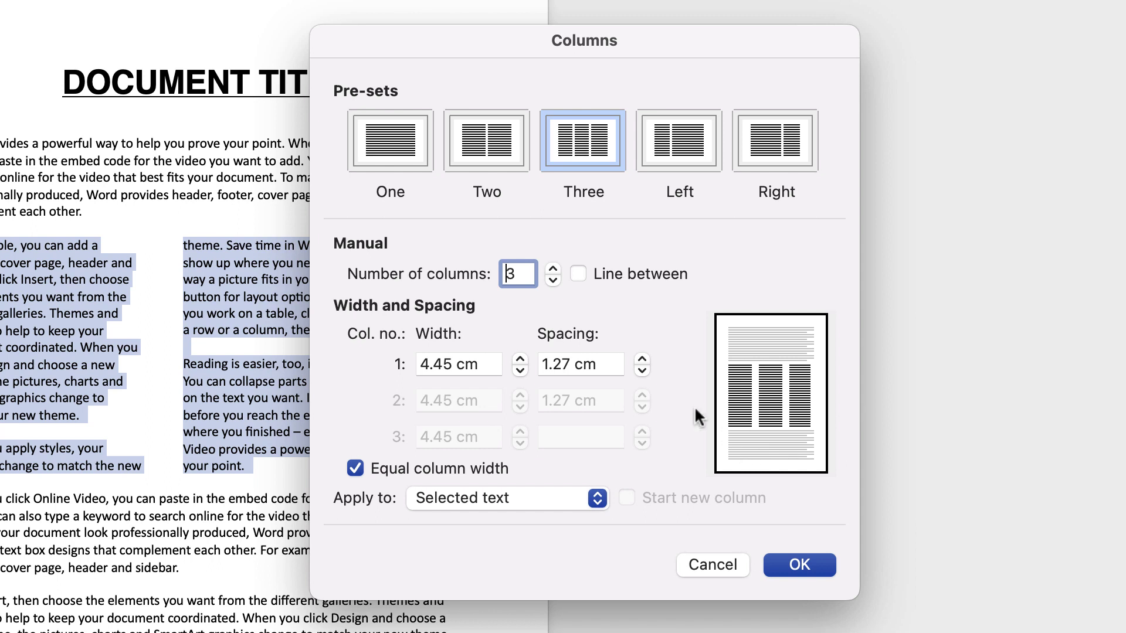
click(520, 361)
click(520, 360)
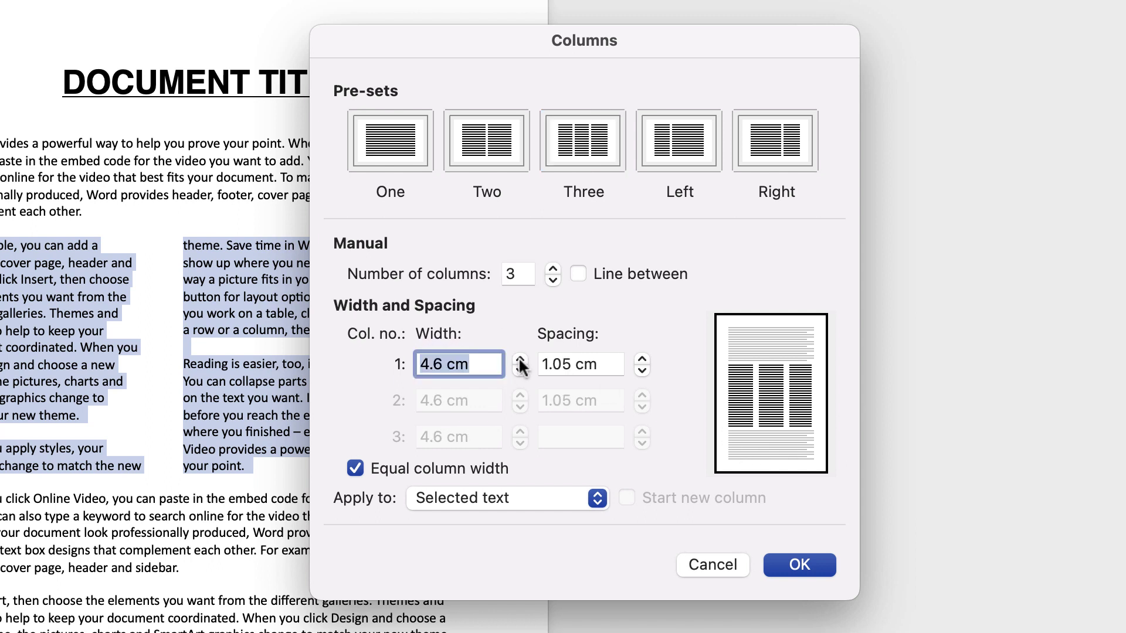
click(521, 360)
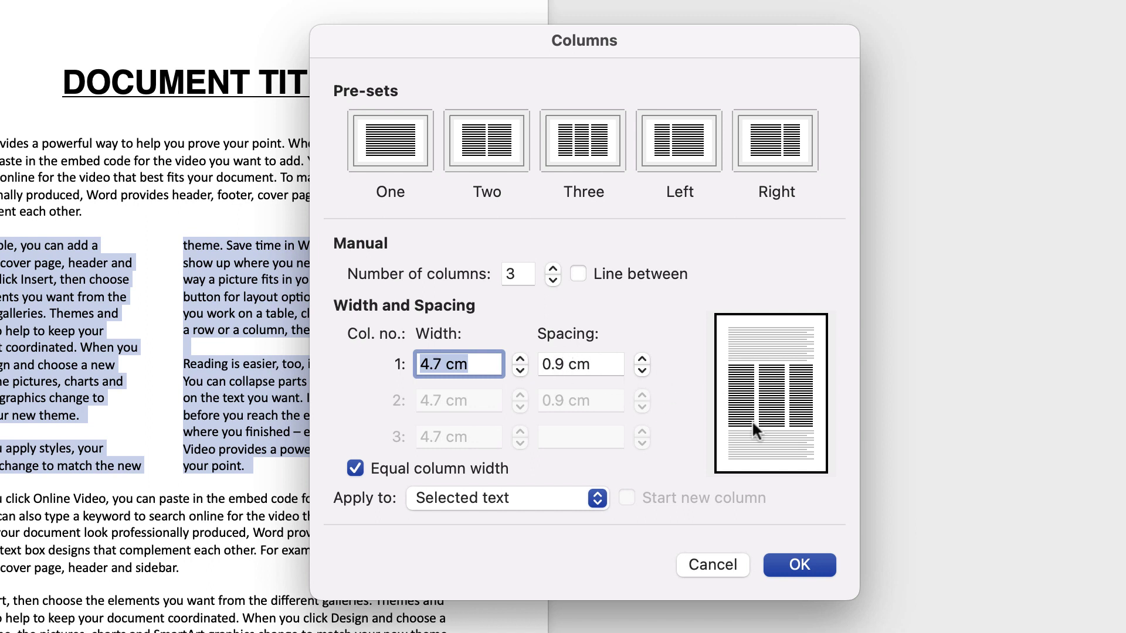
Step: Apply the three-column layout, then justify the text across all three columns
click(799, 563)
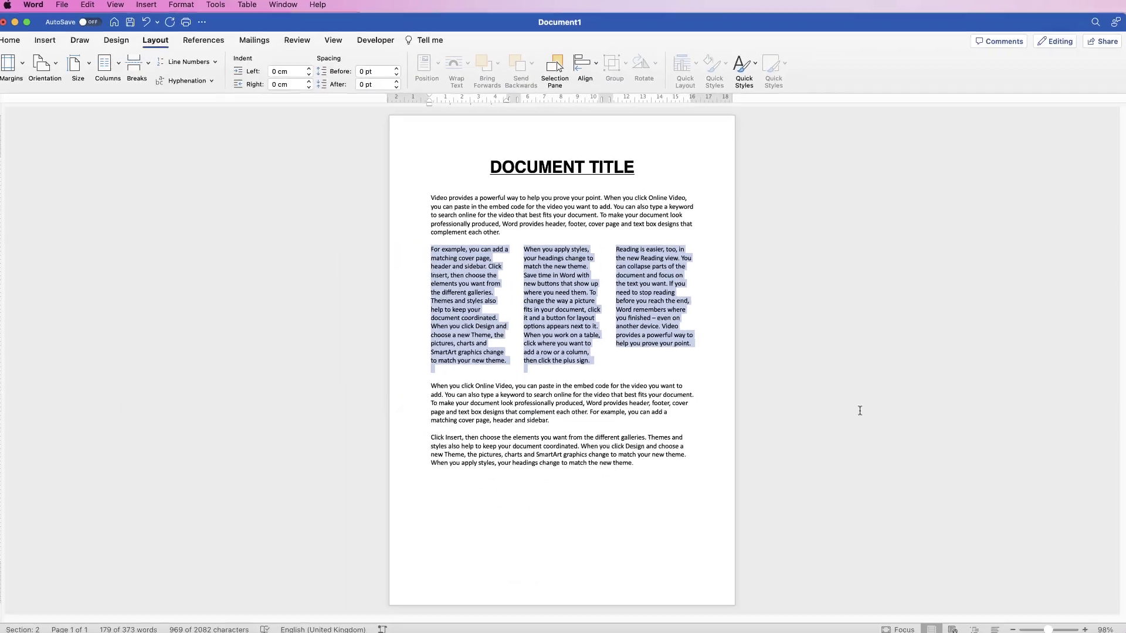
key(Right)
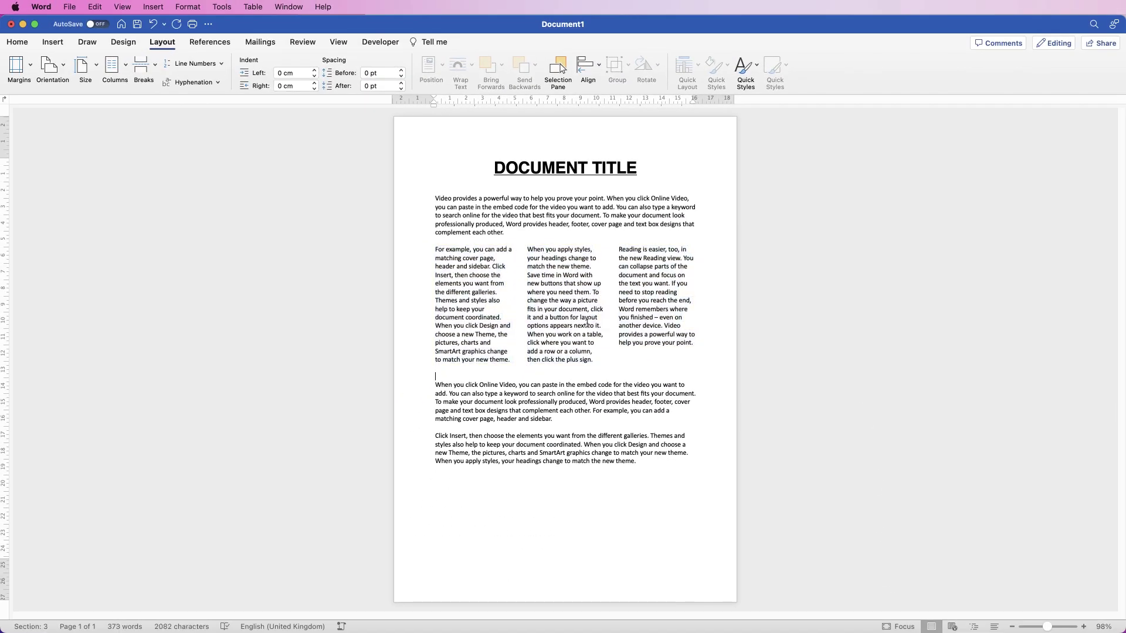
drag(694, 343, 443, 250)
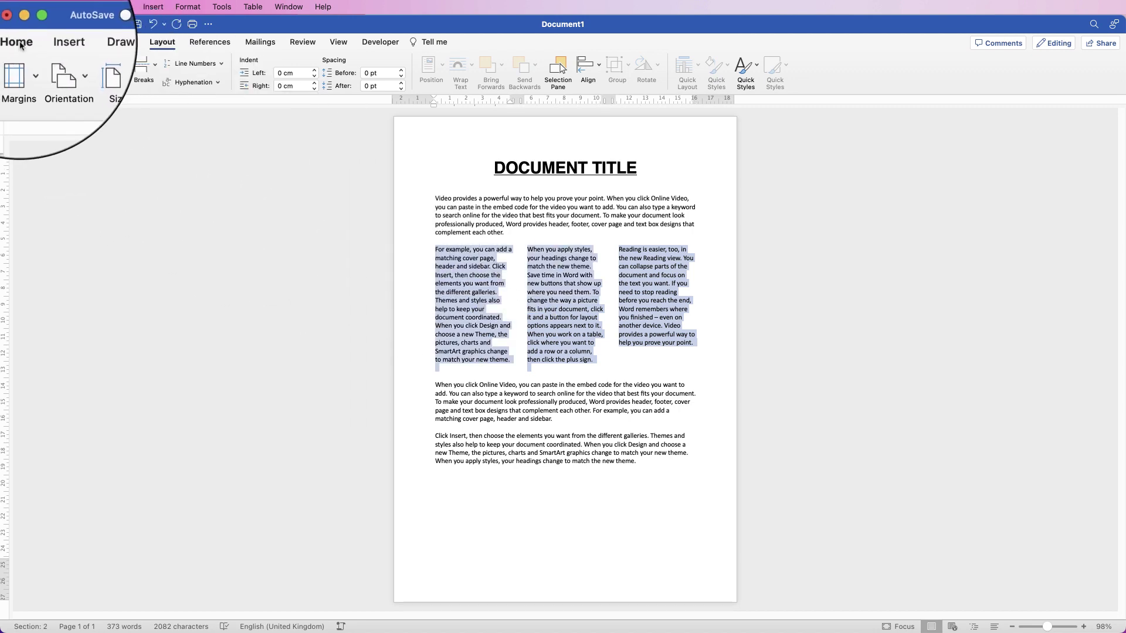
click(18, 43)
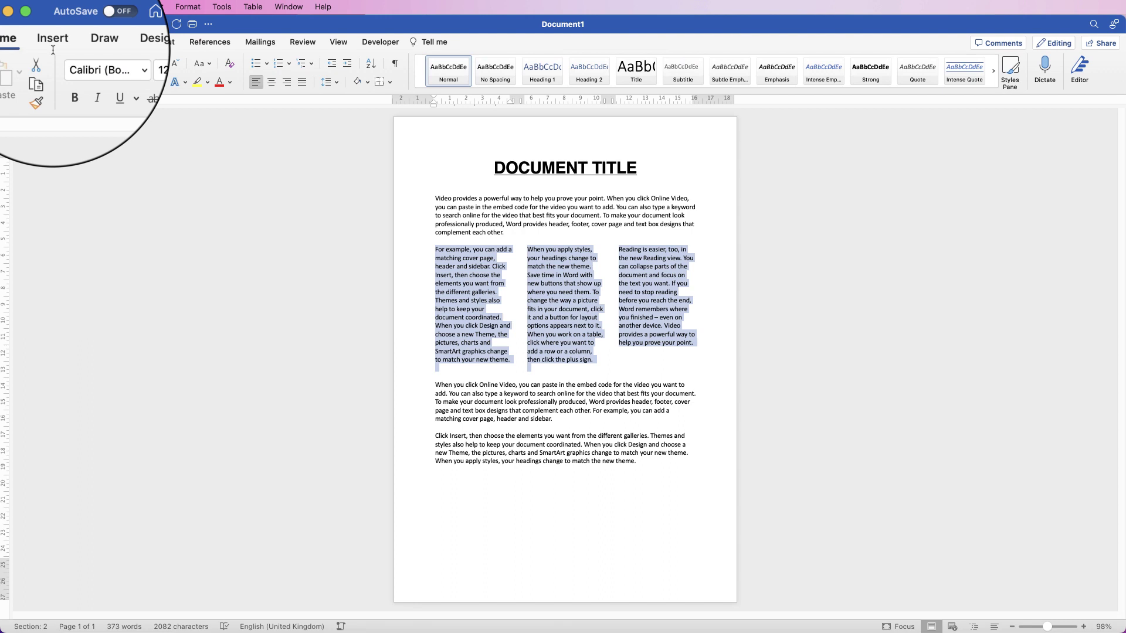
click(304, 87)
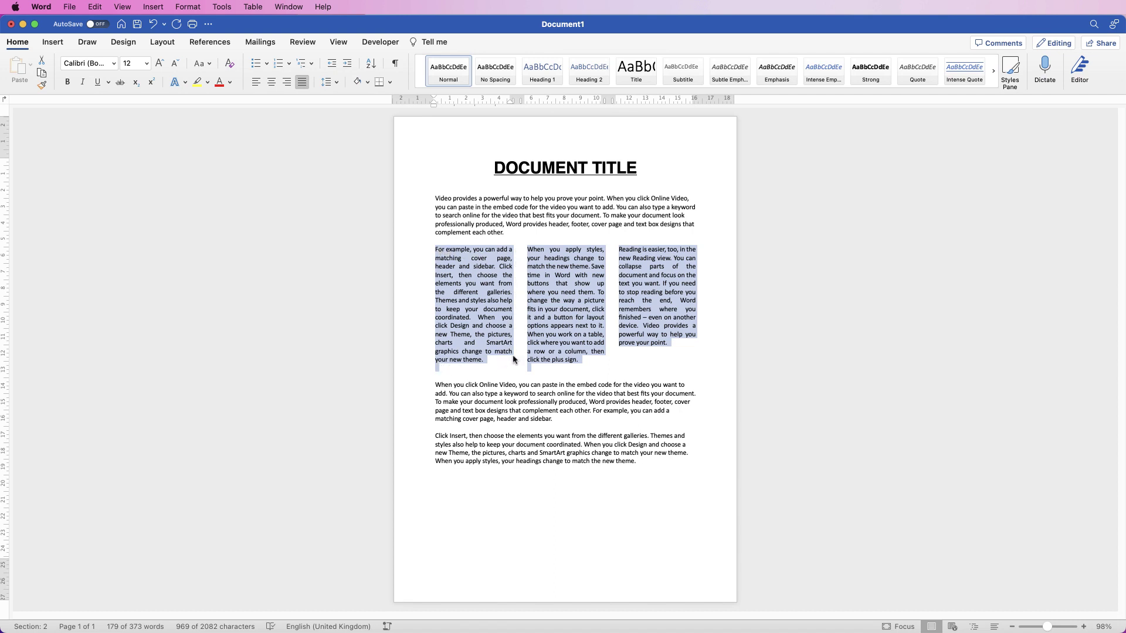
click(712, 354)
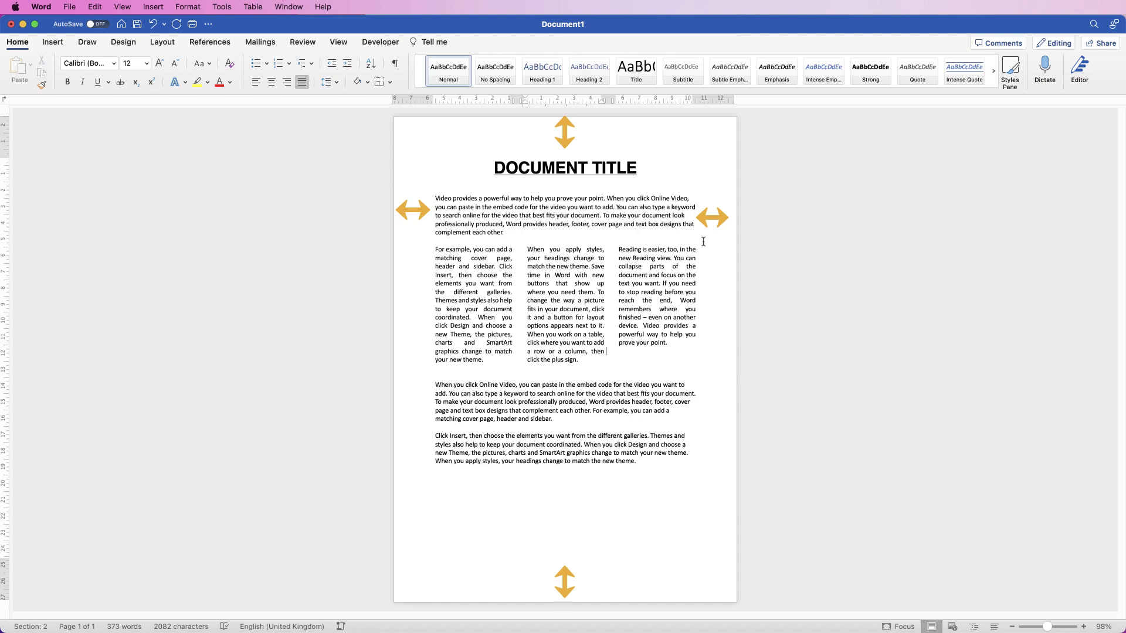
Step: Try Narrow margins on the column section, then undo the change
click(162, 42)
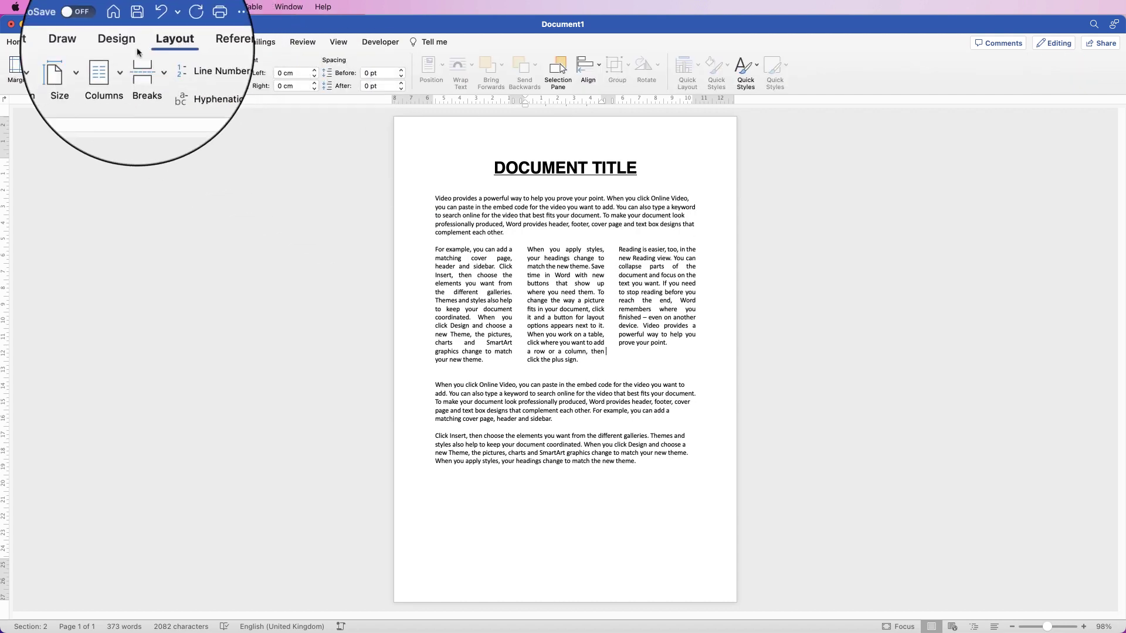
click(27, 69)
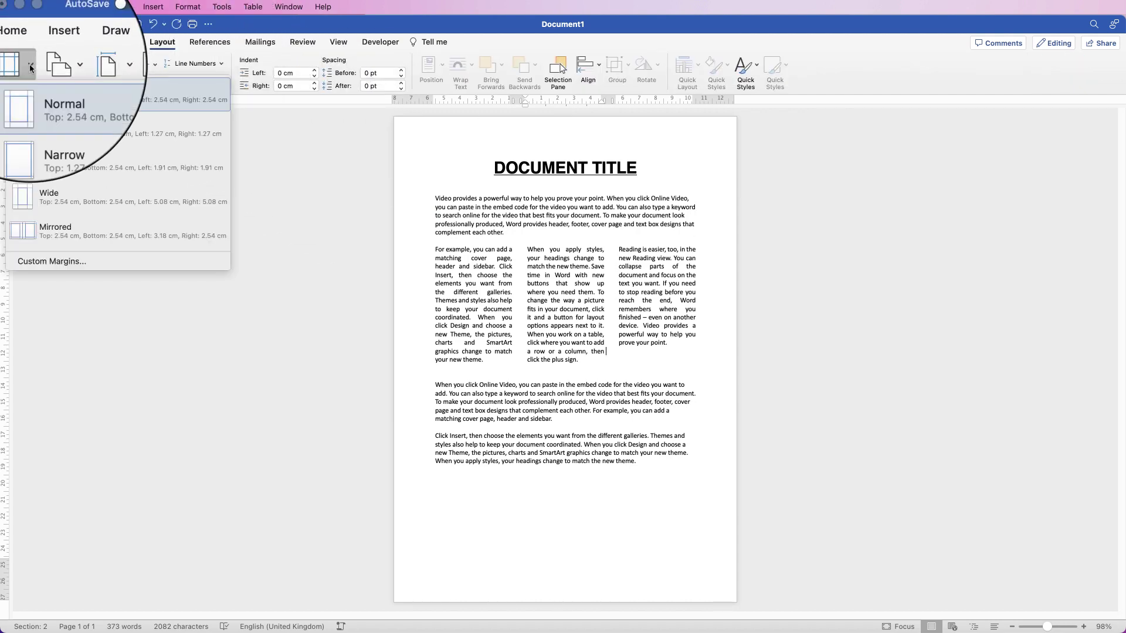
click(47, 132)
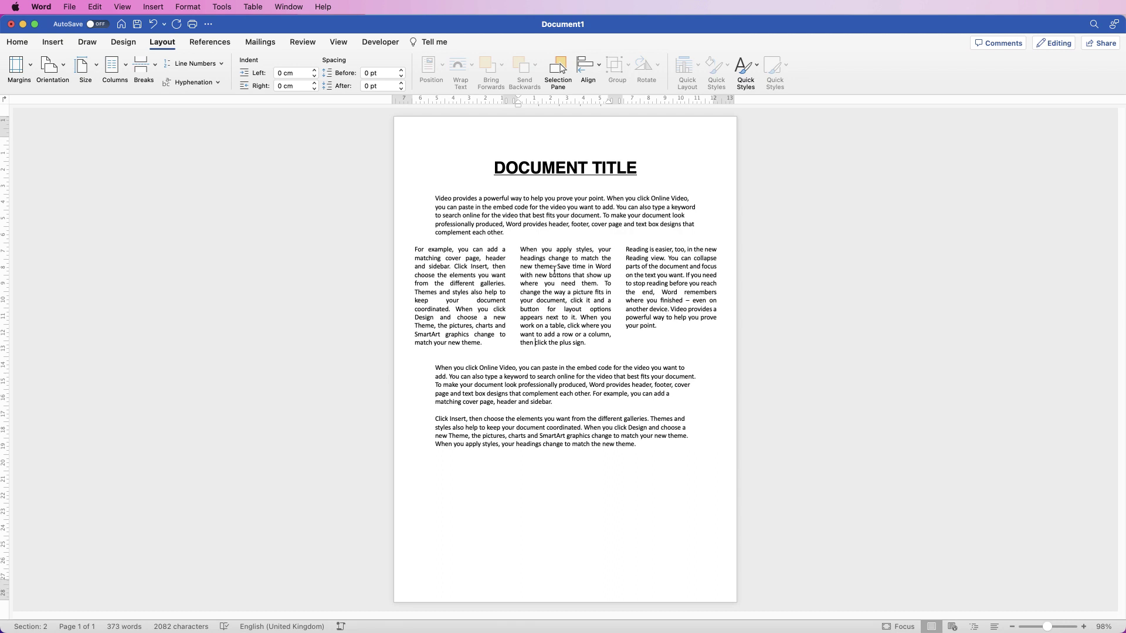
key(super+z)
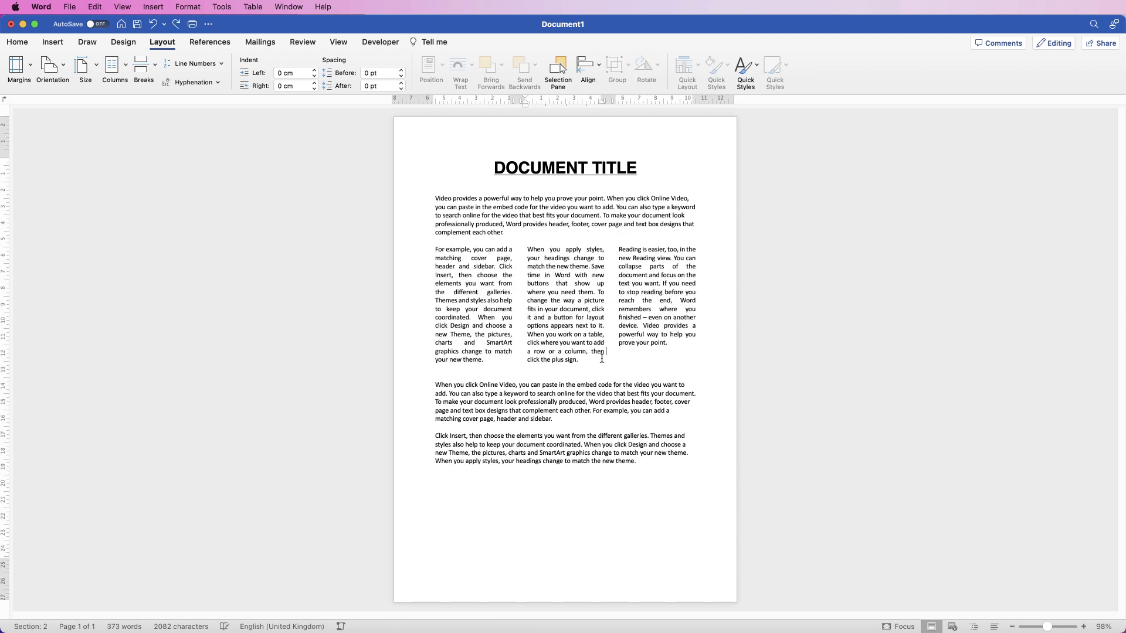
Step: Select all the document text and apply Narrow margins to it
drag(630, 502, 456, 159)
click(19, 69)
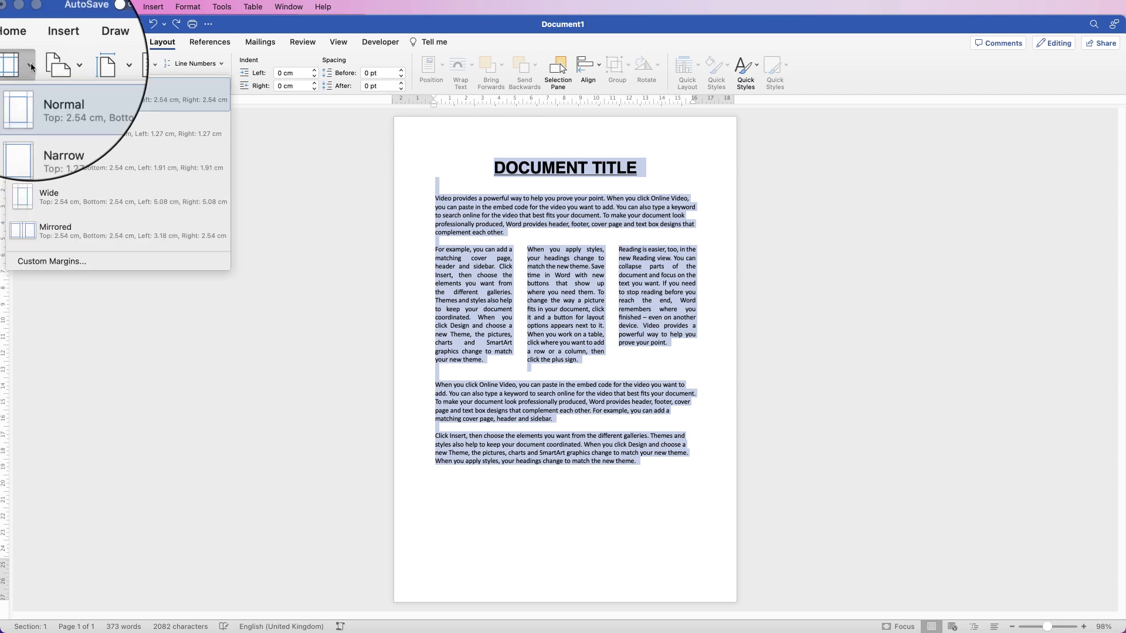
click(43, 130)
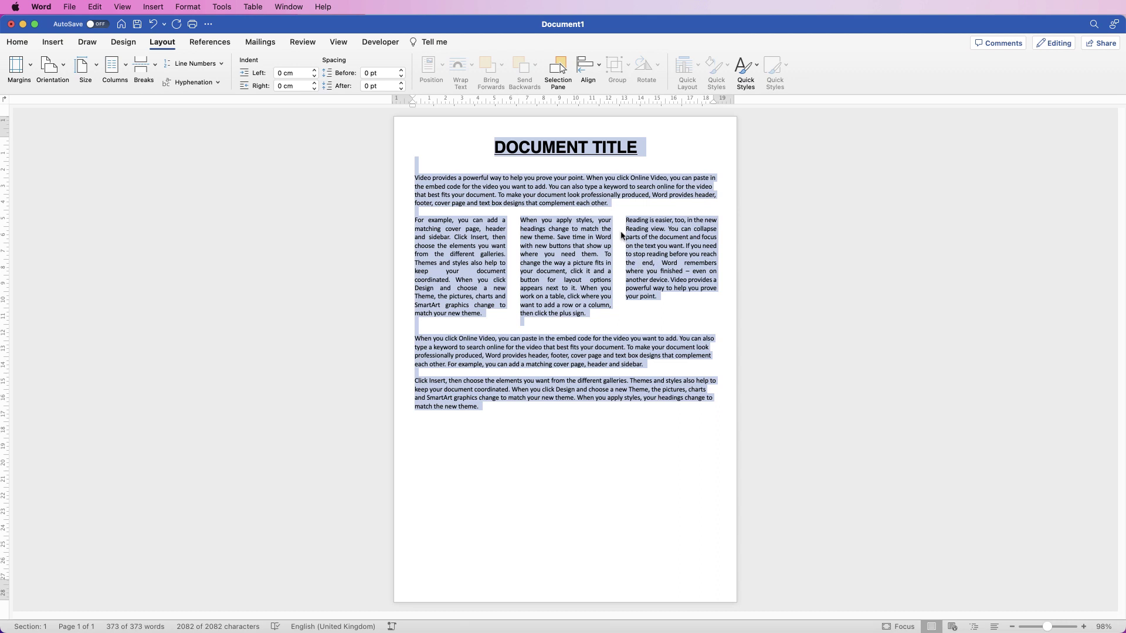
click(593, 442)
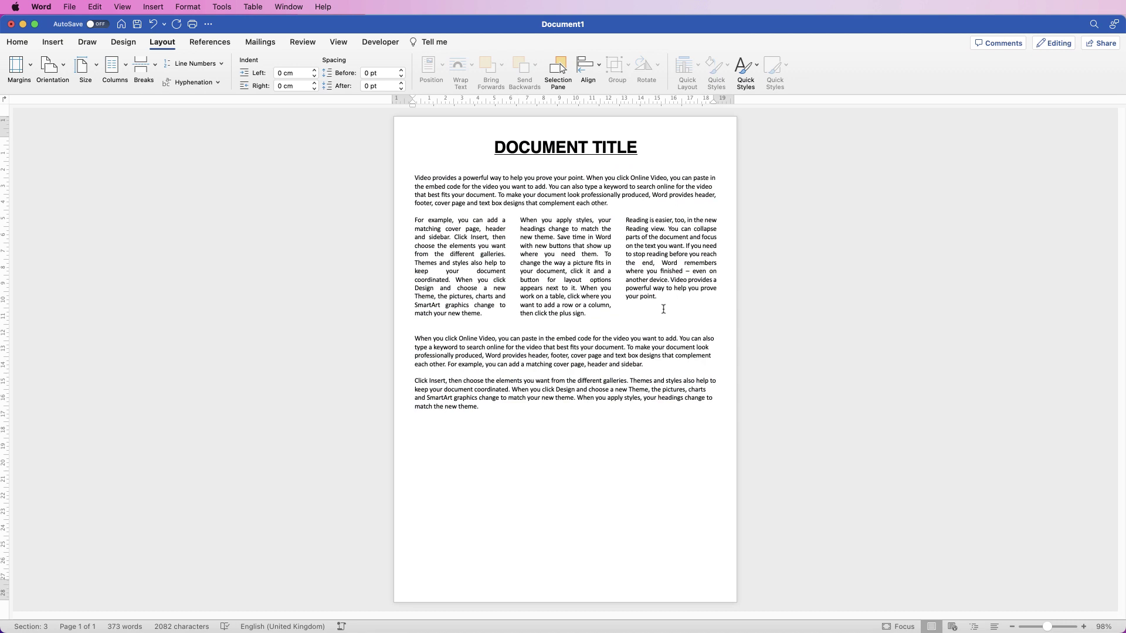
Step: Set the selected three-column text back to a single column layout
drag(672, 316, 423, 218)
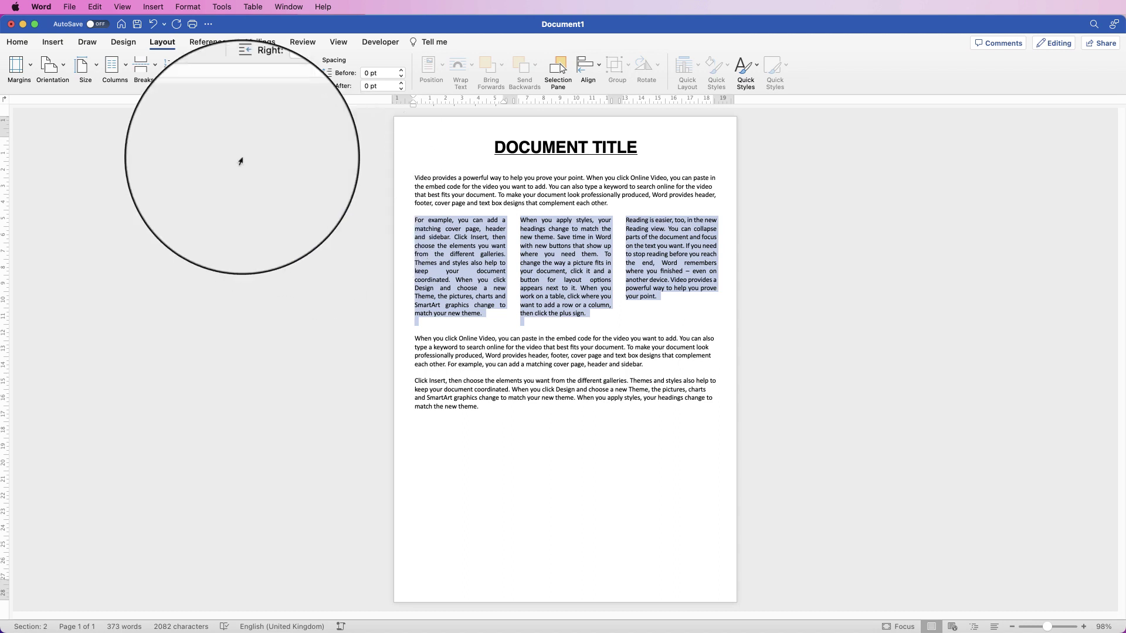
click(126, 65)
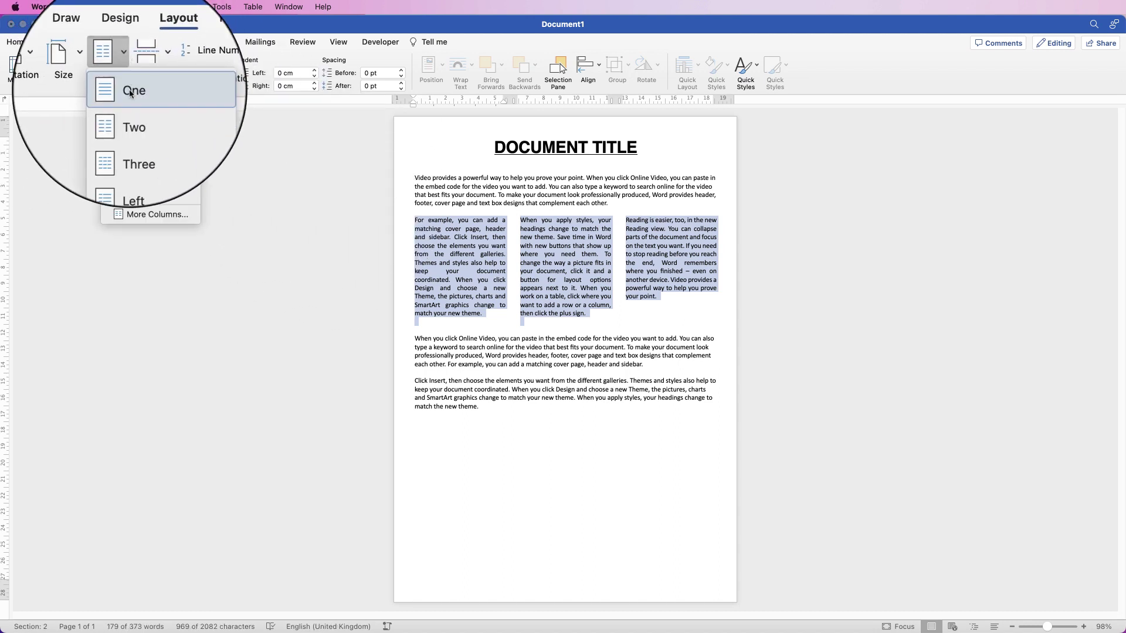
click(129, 92)
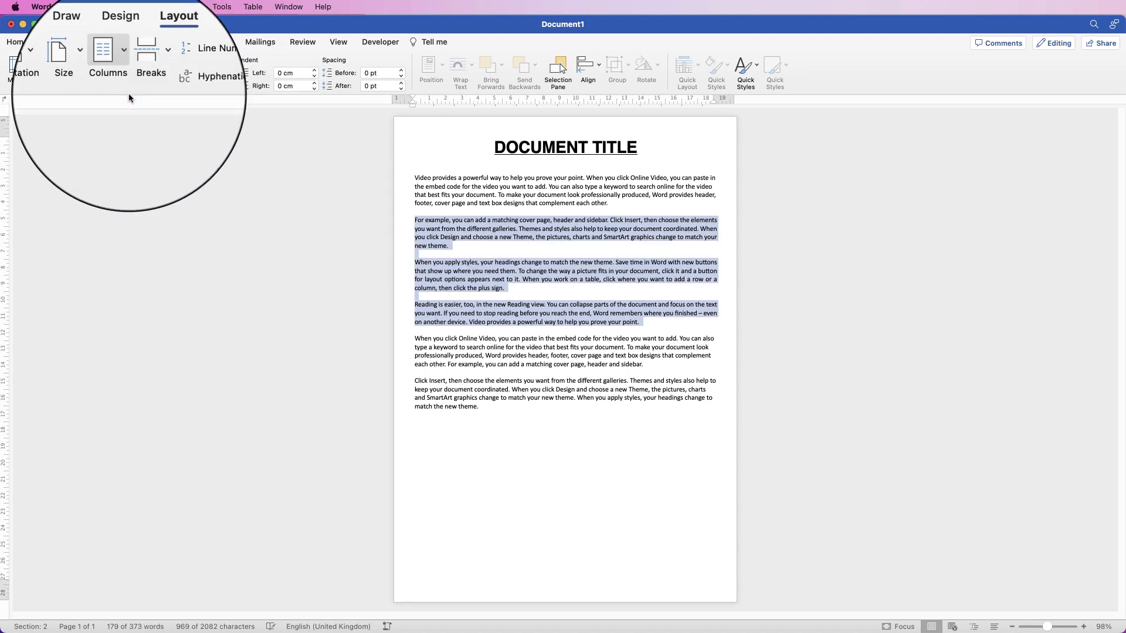
click(598, 251)
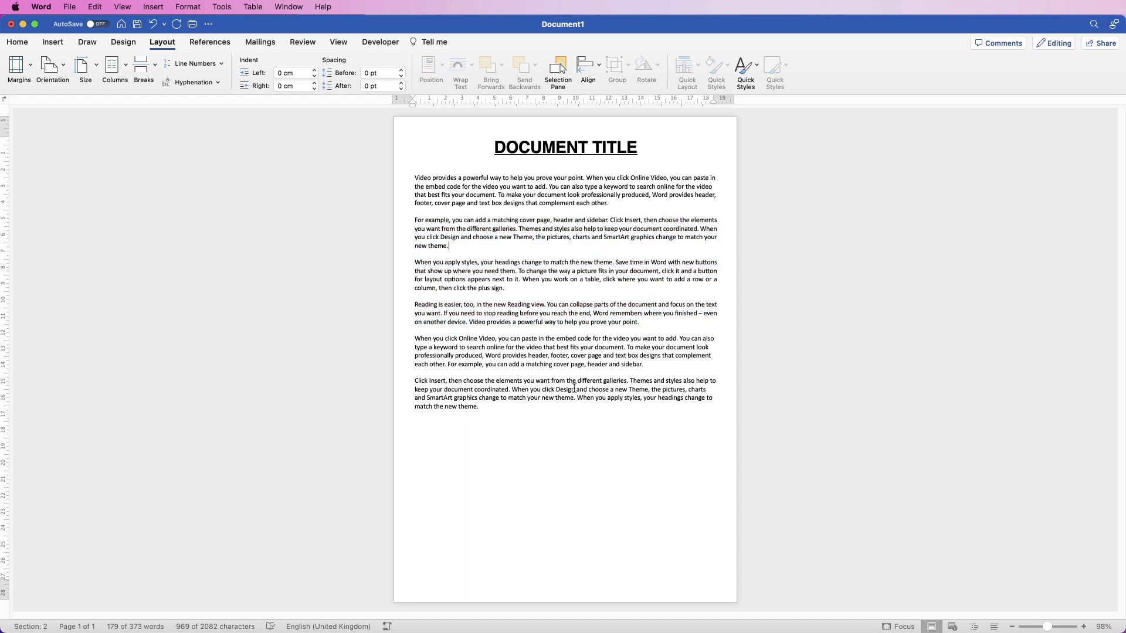